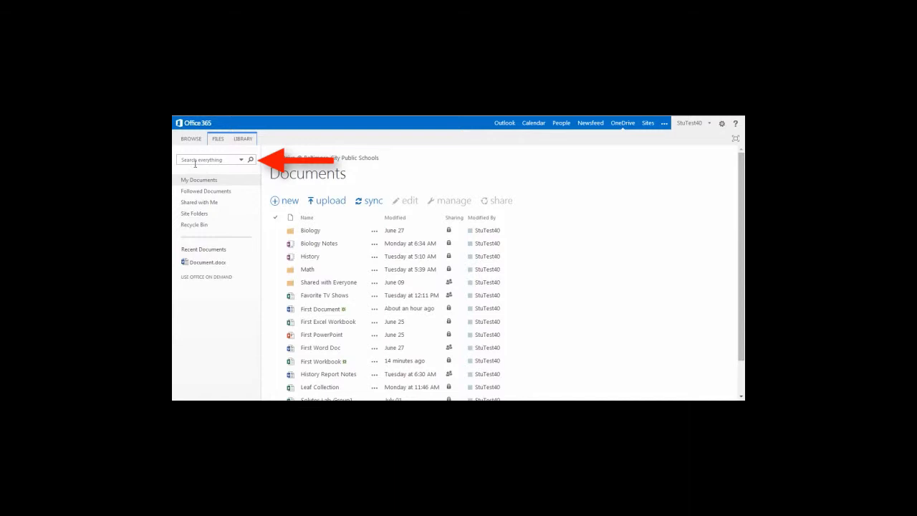
# Search the Documents library for the word 'leaf'.
pyautogui.click(192, 160)
pyautogui.write('leaf')
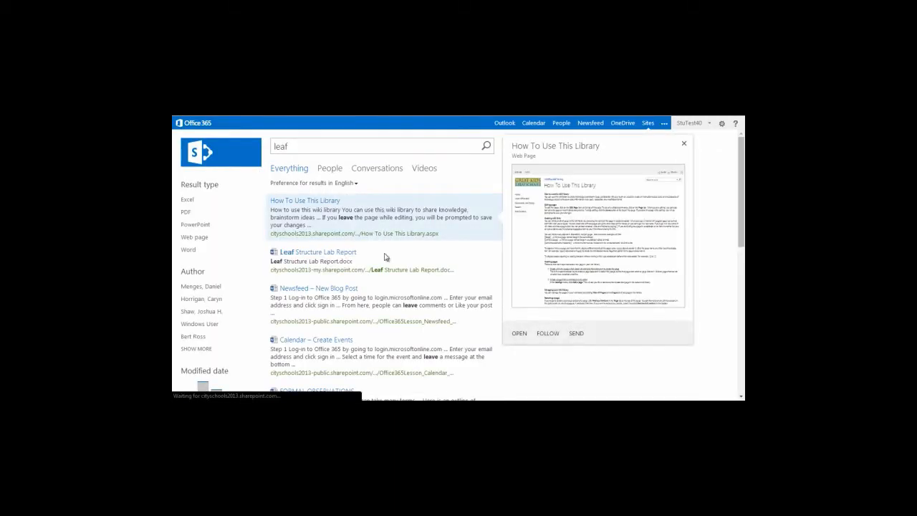
pyautogui.scroll(-1, 401, 366)
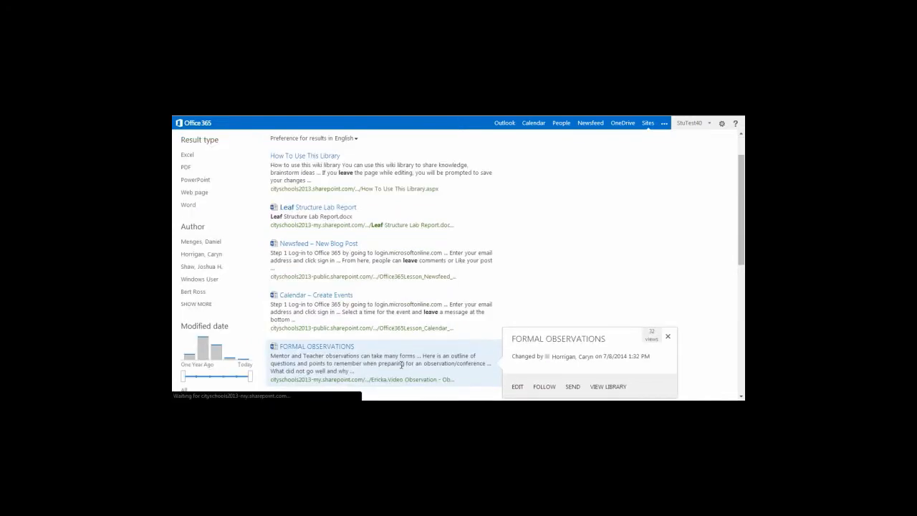
pyautogui.scroll(-1, 401, 365)
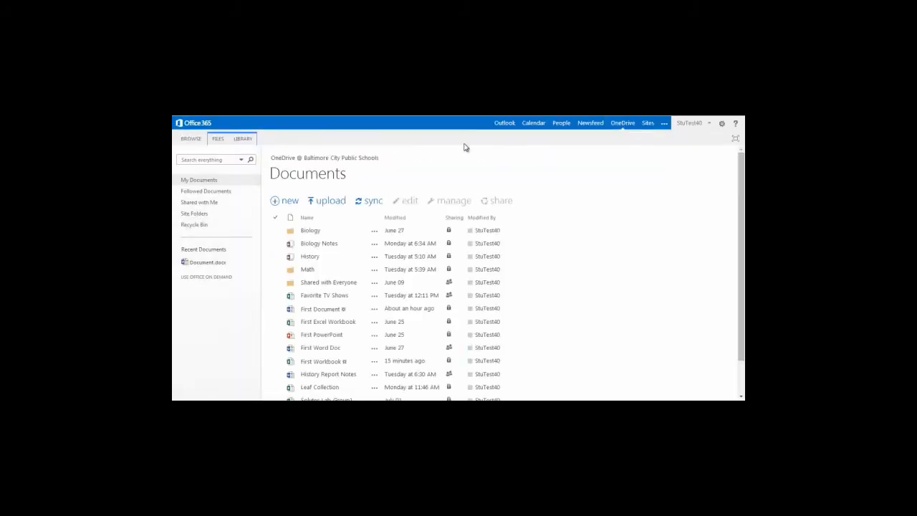
# Enter 'leaf' in the search box and show the search scope choices (Everything, People, Conversations, This Site).
pyautogui.click(213, 160)
pyautogui.write('leaf')
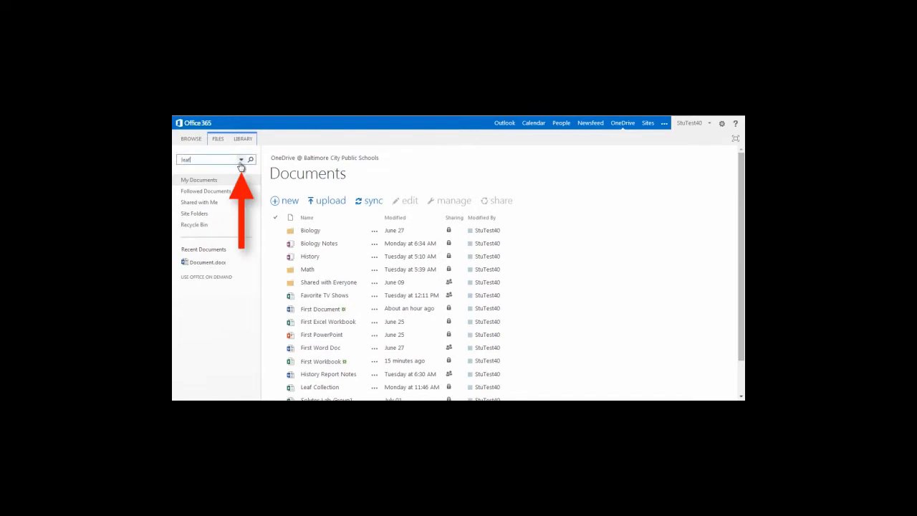
pyautogui.click(242, 159)
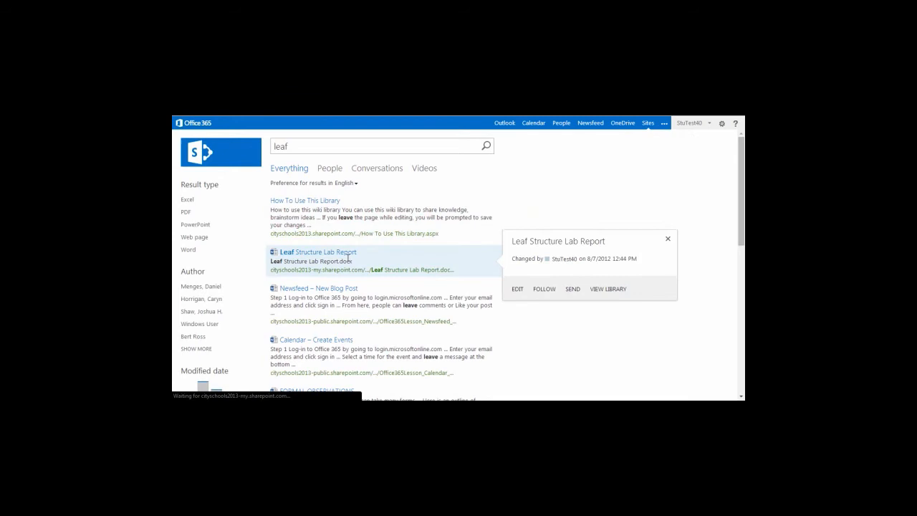
pyautogui.moveTo(351, 259)
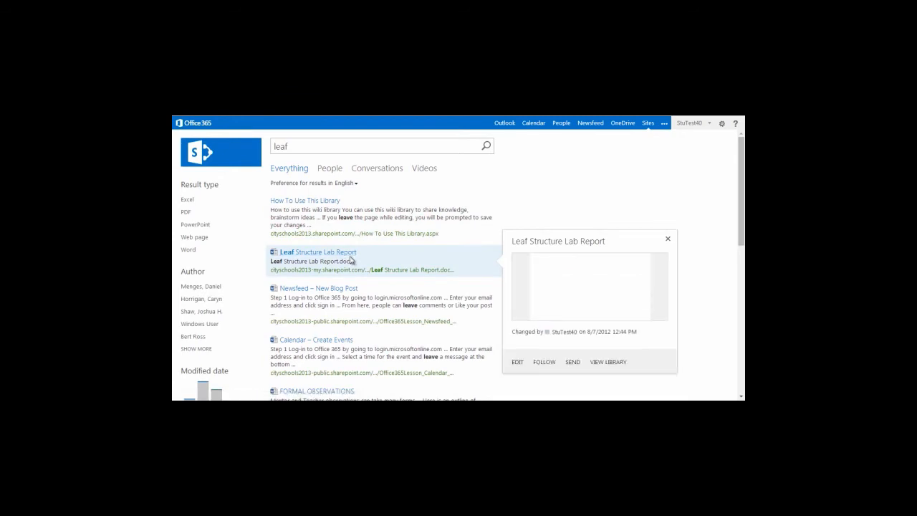
# Open the Leaf Structure Lab Report from the 'leaf' search results in Word Online.
pyautogui.click(351, 253)
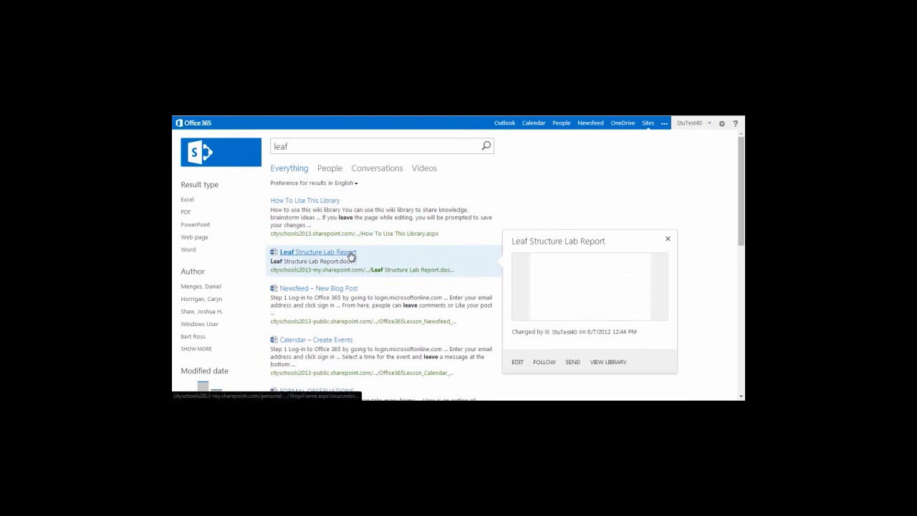